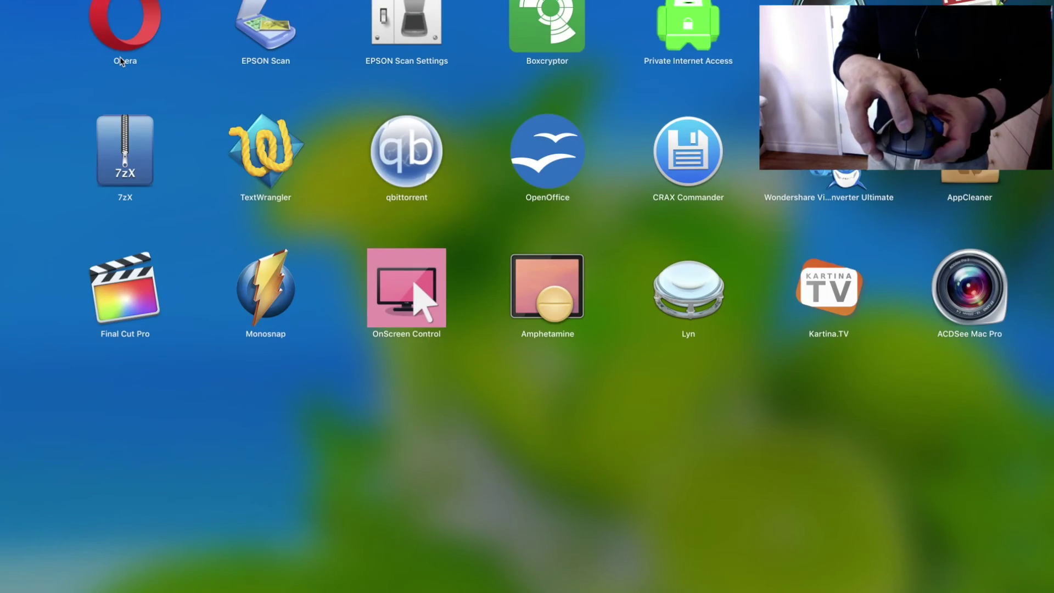
Open Launchpad with F4, then dismiss it again to return to the desktop
key("F4")
key("F4")
key("F4")
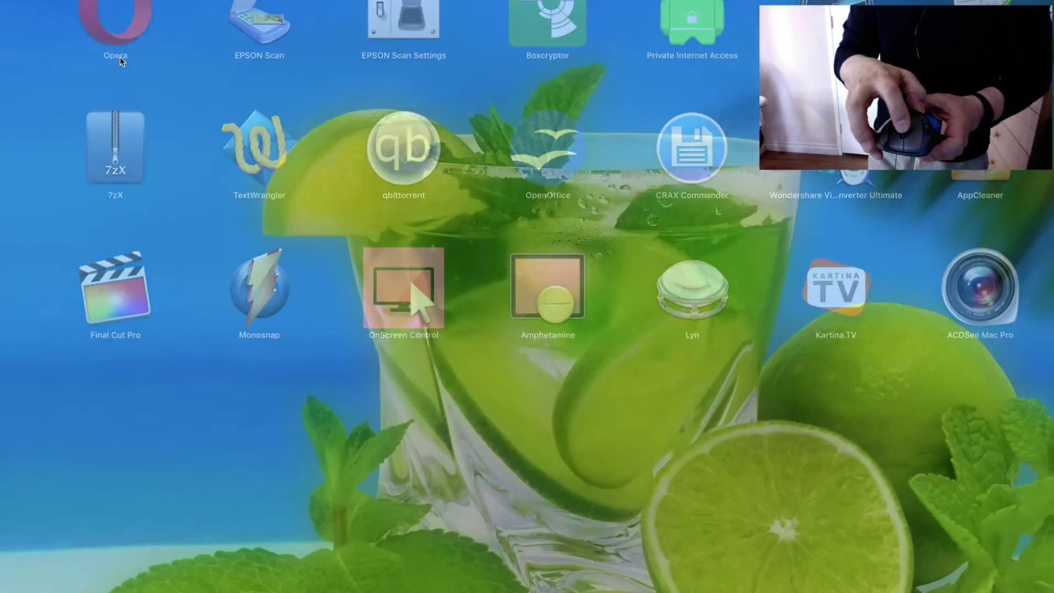
key("F4")
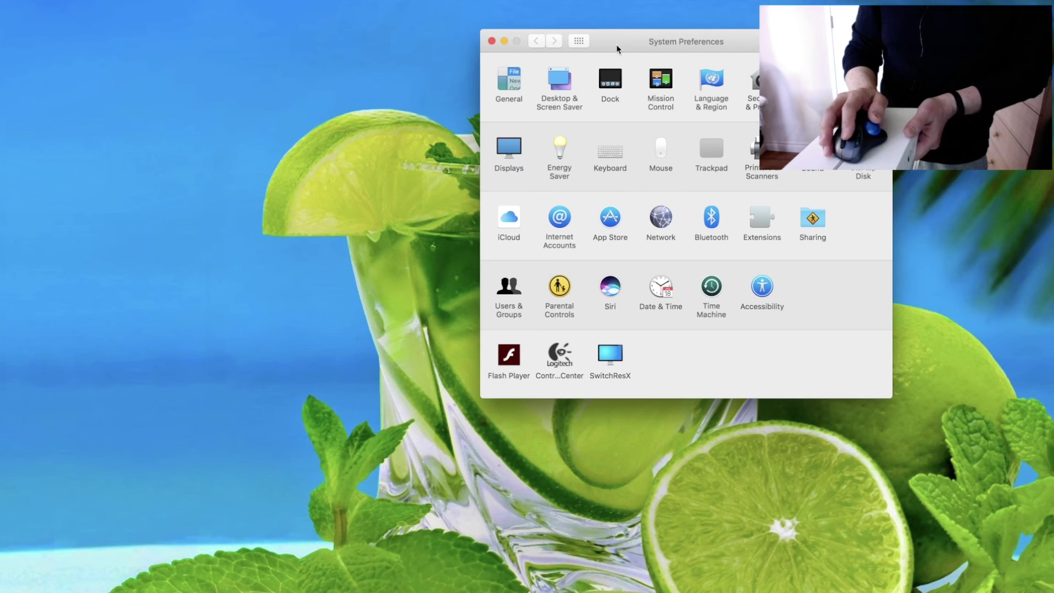
left_click(612, 45)
left_click_drag(611, 45, 419, 66)
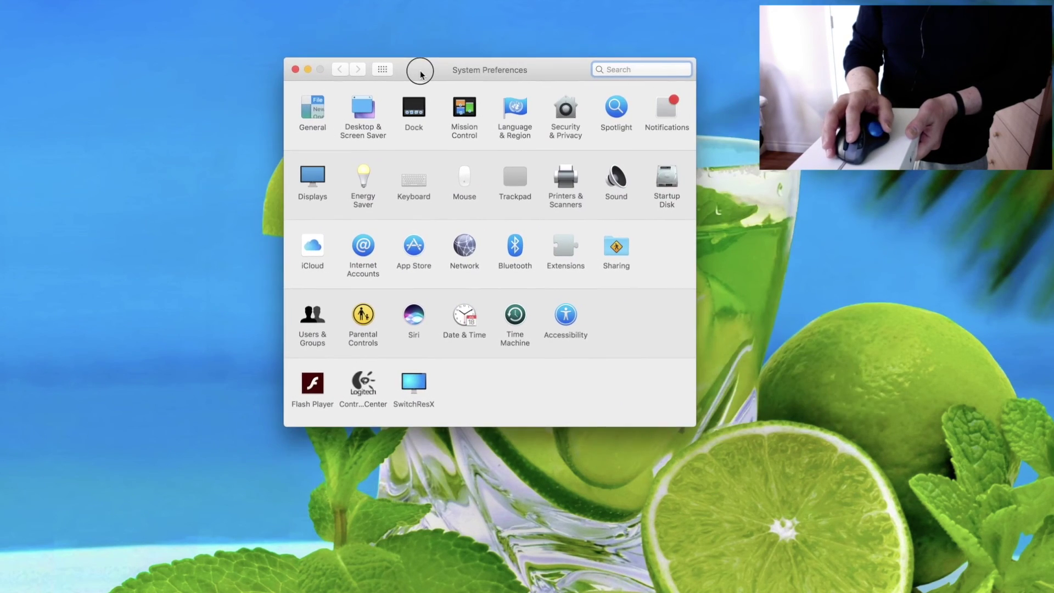
left_click(469, 192)
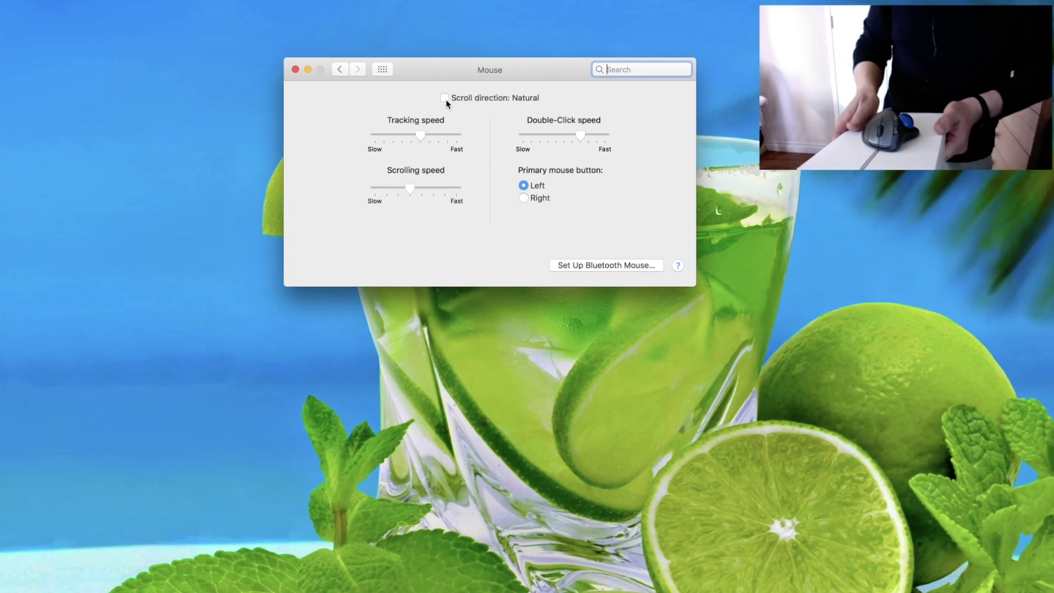
left_click(340, 70)
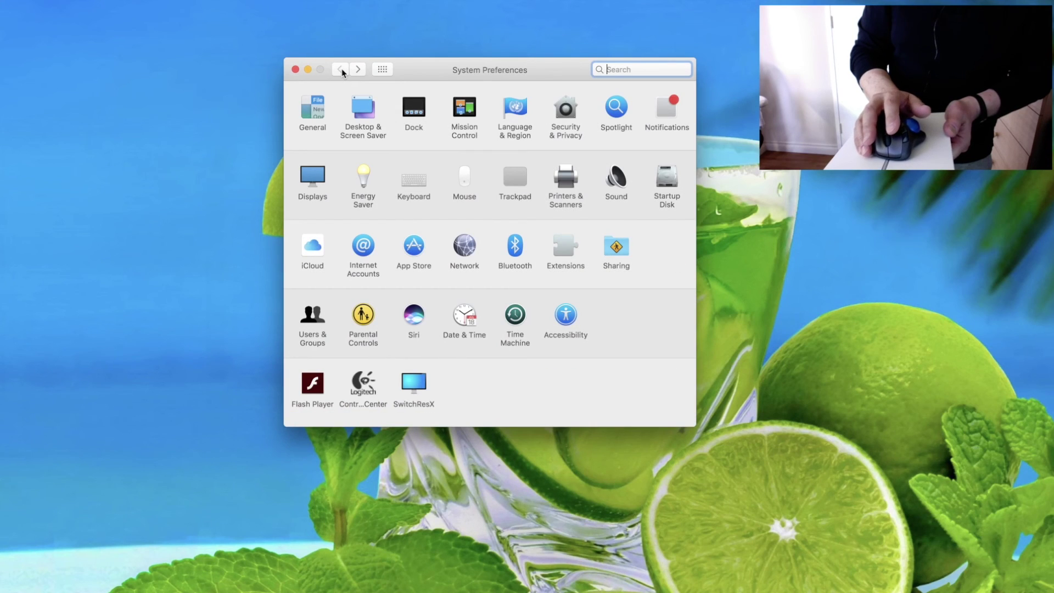
Open the Wireless Trackball M570's General settings, showing tracking speed 1 and 80% battery
left_click(360, 390)
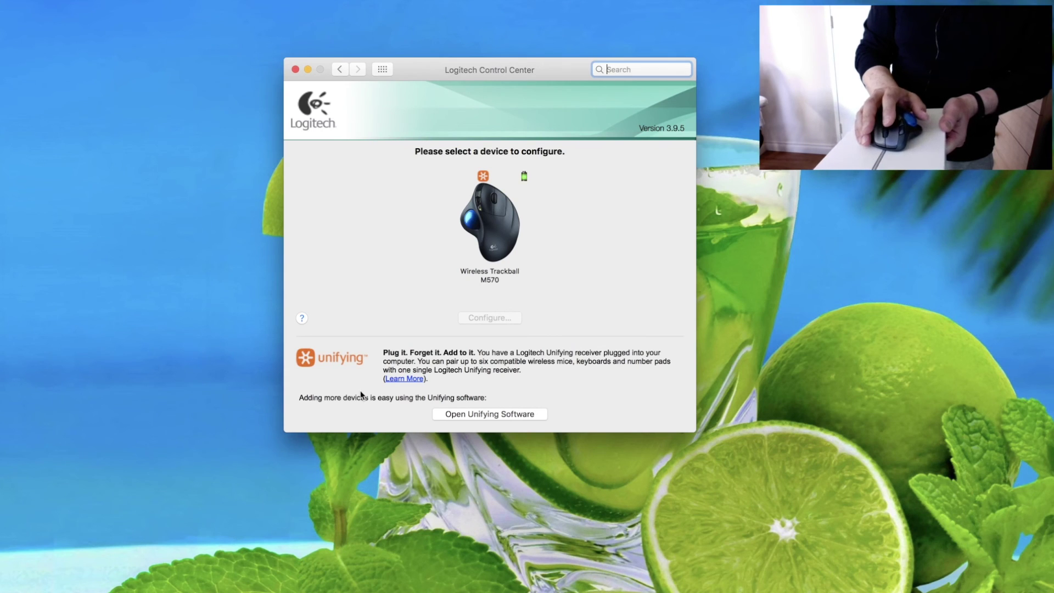
left_click(506, 245)
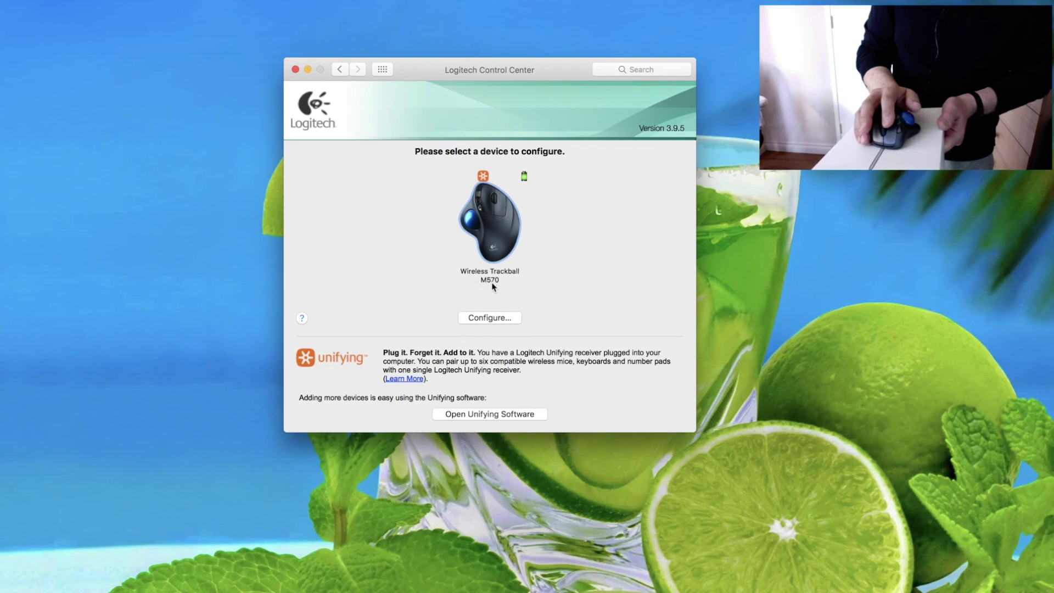
left_click(485, 320)
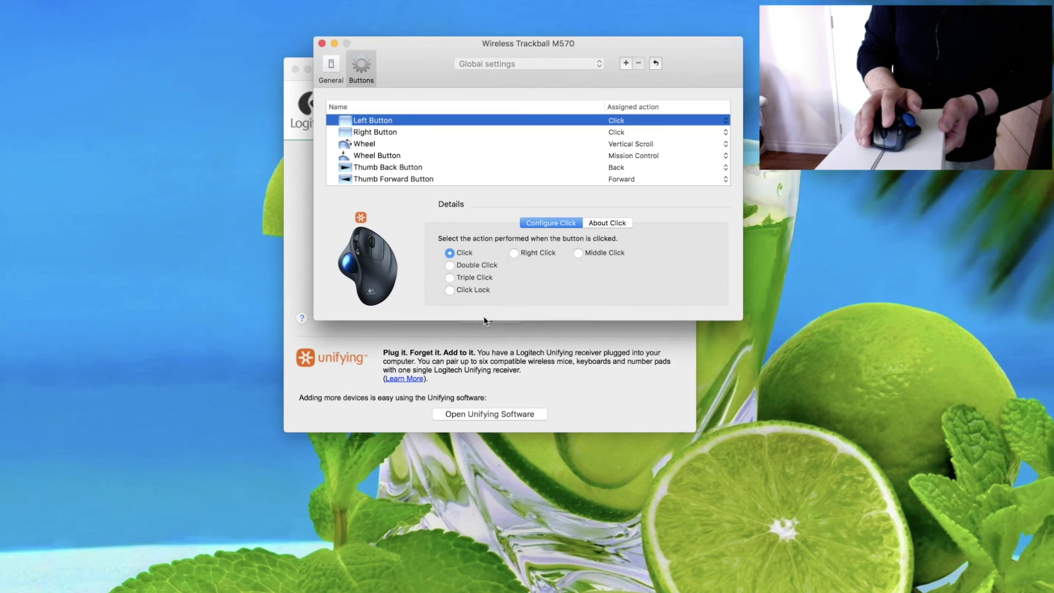
left_click(332, 65)
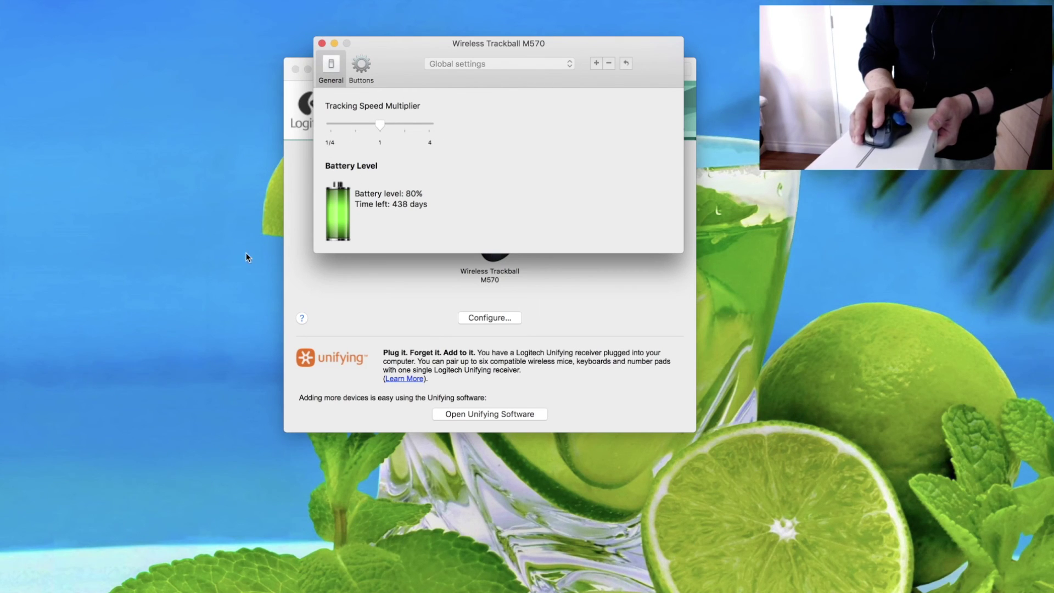
On the M570 Buttons tab, inspect the Wheel, Left Button, Right Button and Wheel Button rows
left_click(361, 69)
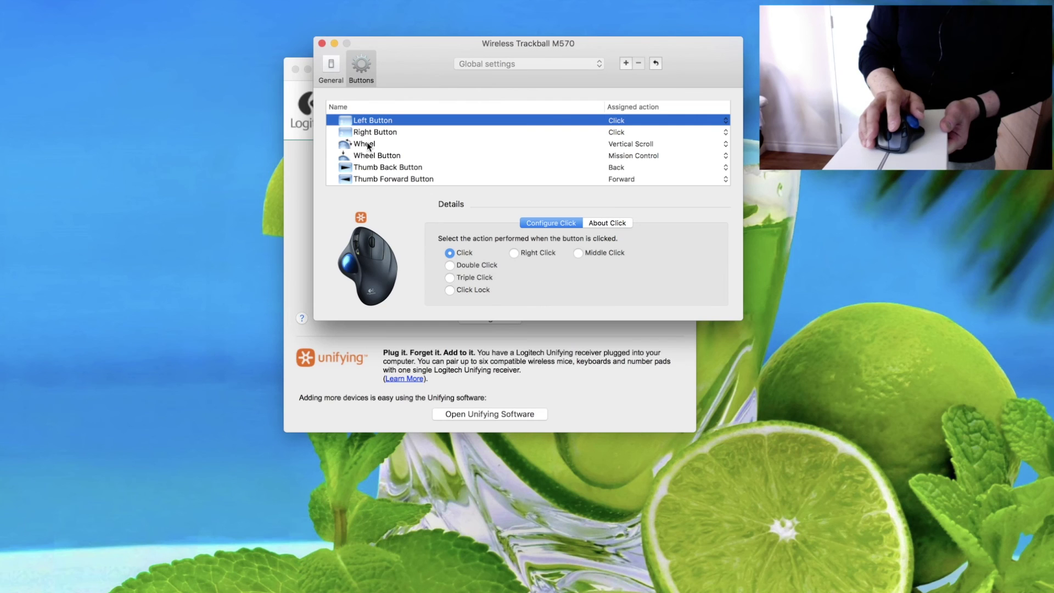
left_click(367, 144)
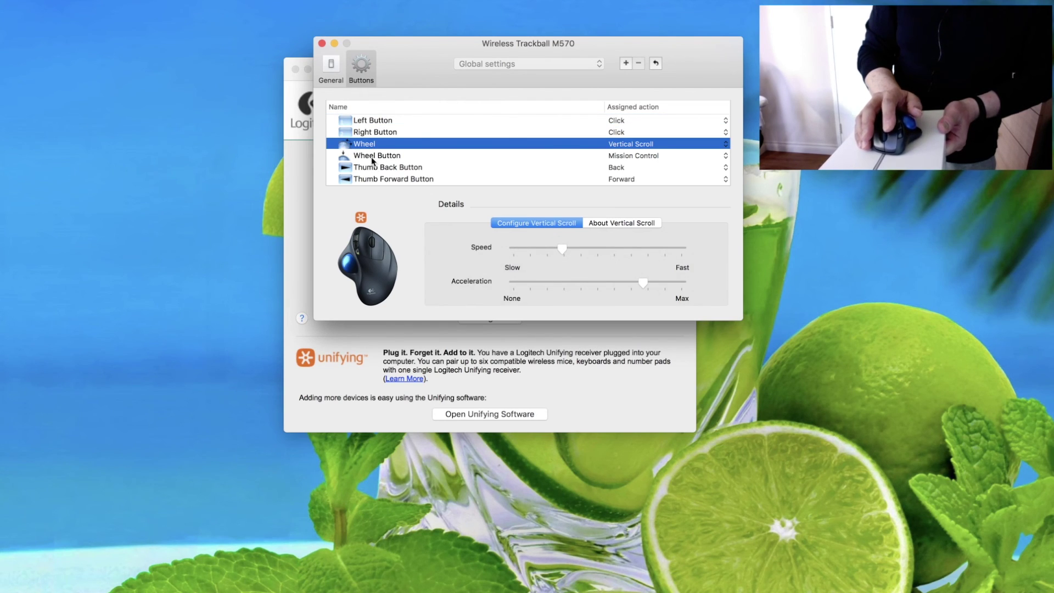
left_click(354, 121)
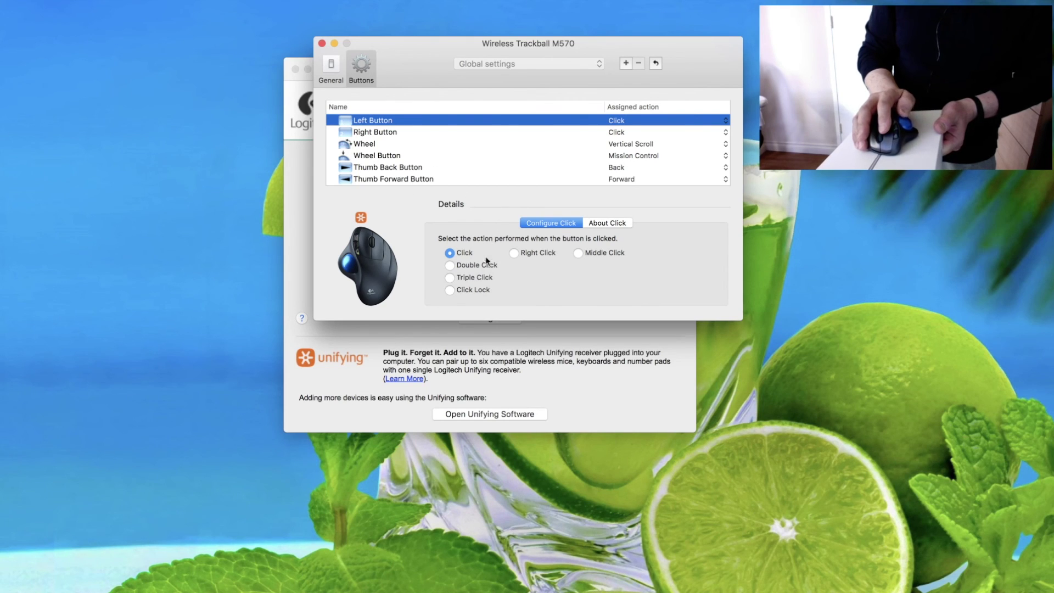
left_click(371, 133)
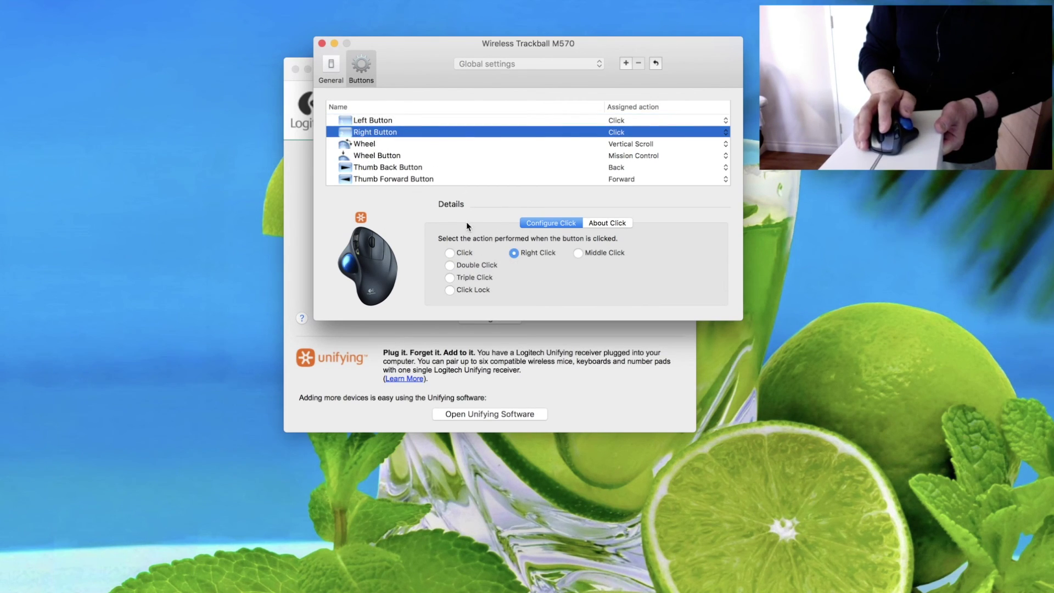
left_click(385, 145)
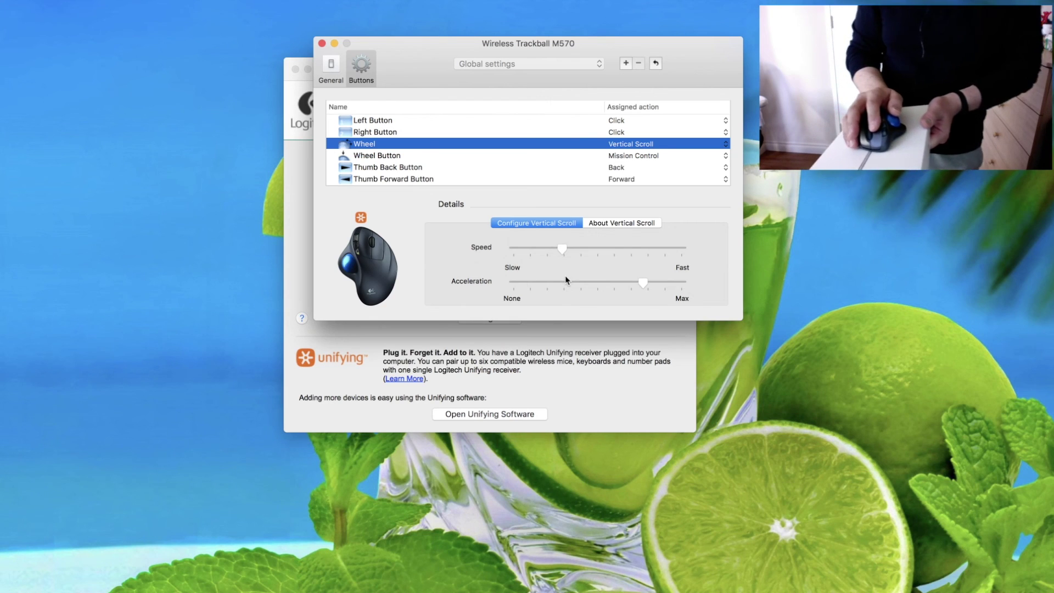
left_click(382, 156)
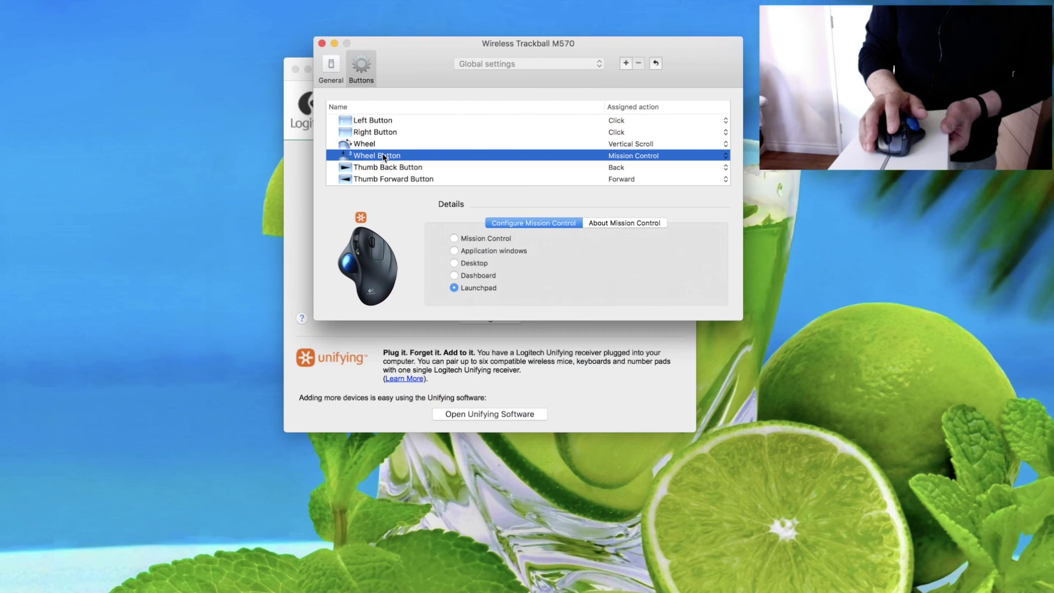
Test the wheel button opening and closing Launchpad, then keep Mission Control as its action
middle_click(382, 153)
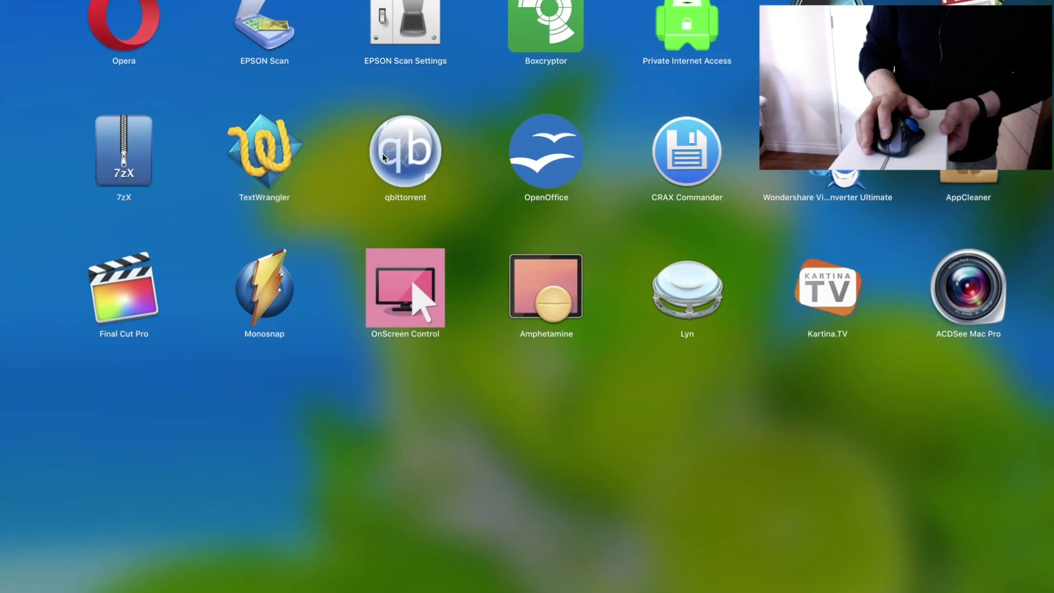
middle_click(382, 153)
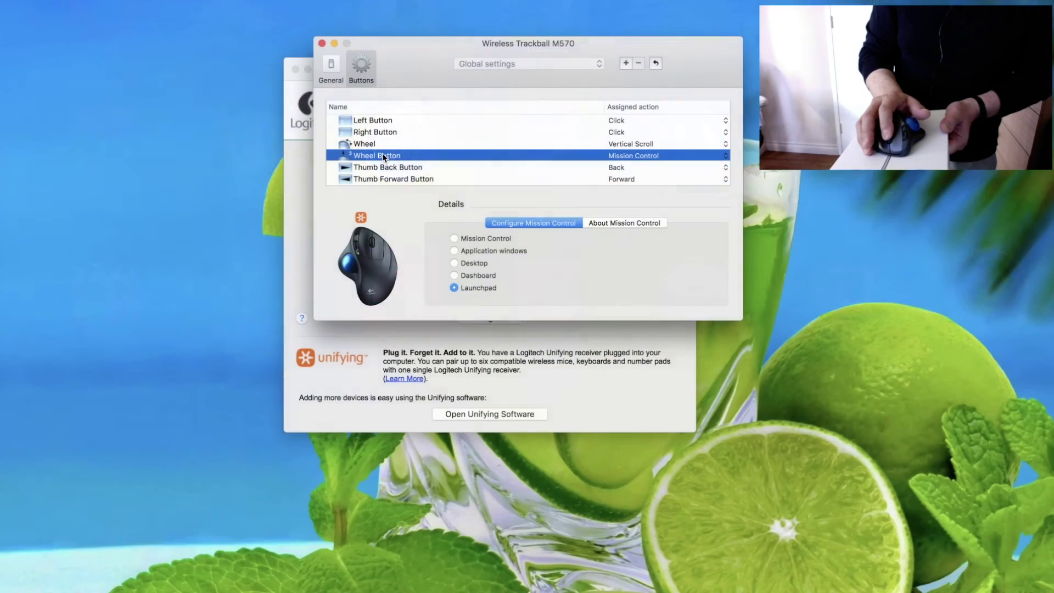
left_click(637, 156)
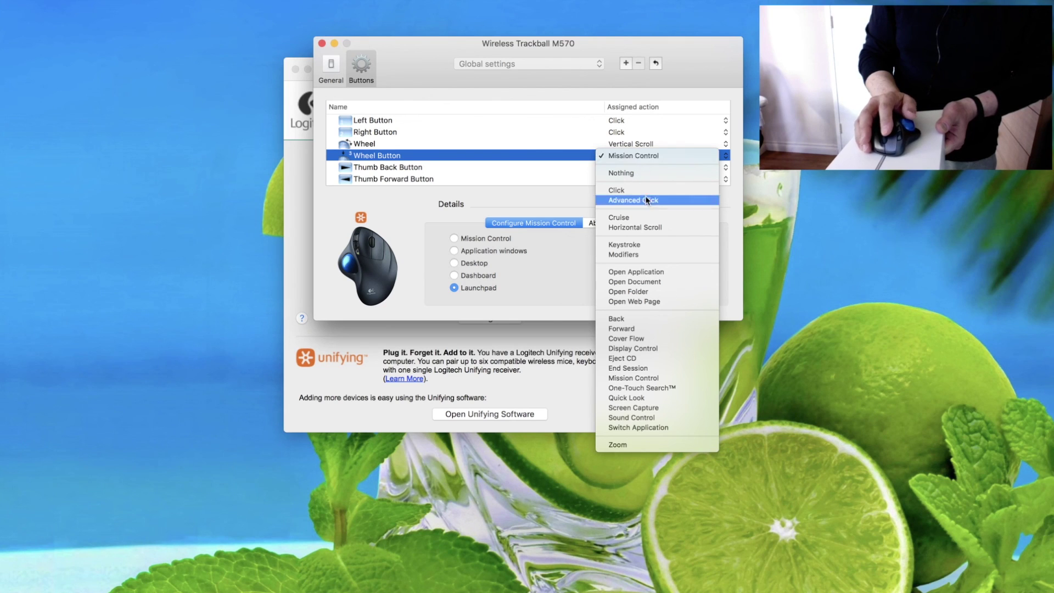
left_click(642, 158)
Keep Vertical Scroll for the Wheel and Click for the Right Button
left_click(647, 144)
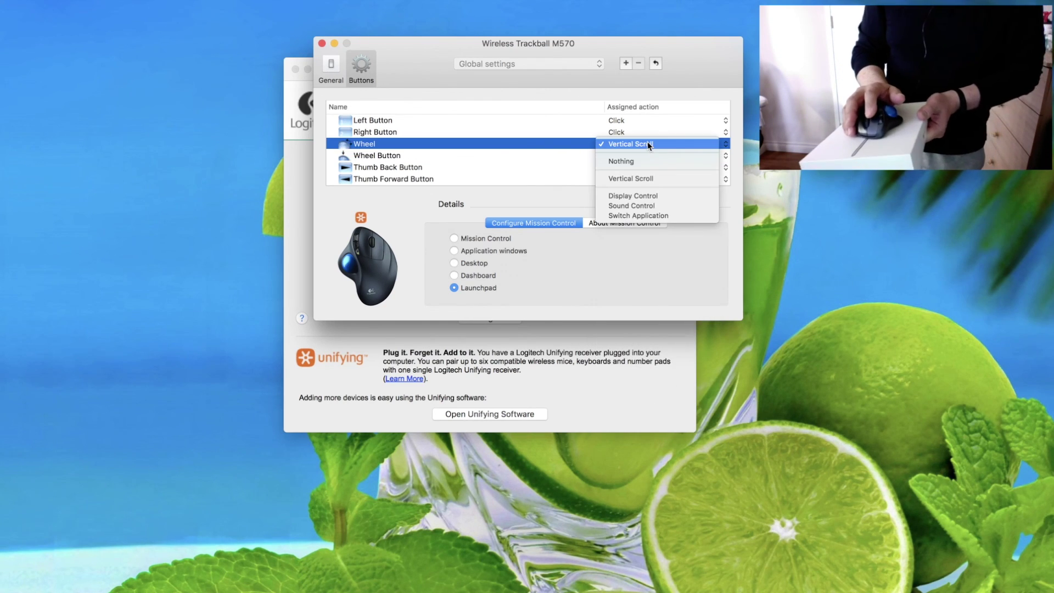
left_click(647, 144)
left_click(647, 144)
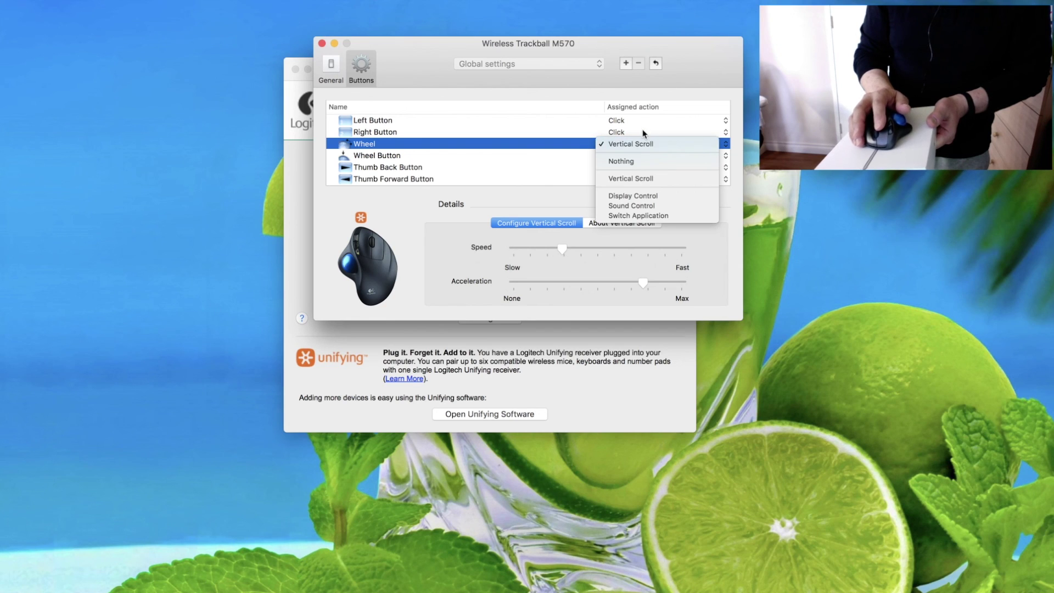
left_click(642, 129)
left_click(642, 129)
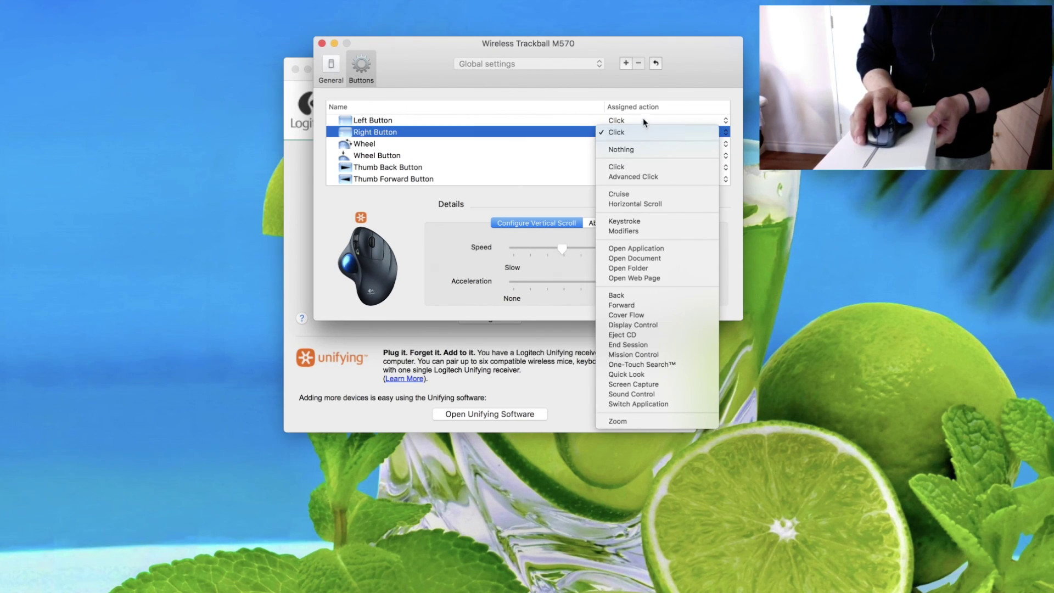
left_click(642, 129)
Keep Click for the Left Button and recheck the Wheel Button's actions without changes
left_click(643, 118)
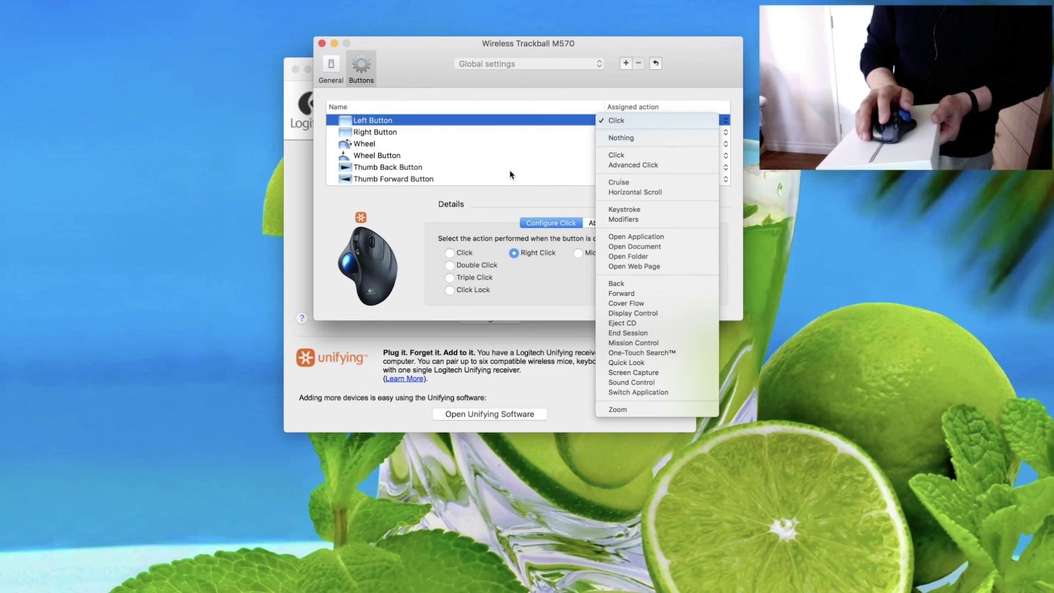
left_click(502, 158)
left_click(501, 156)
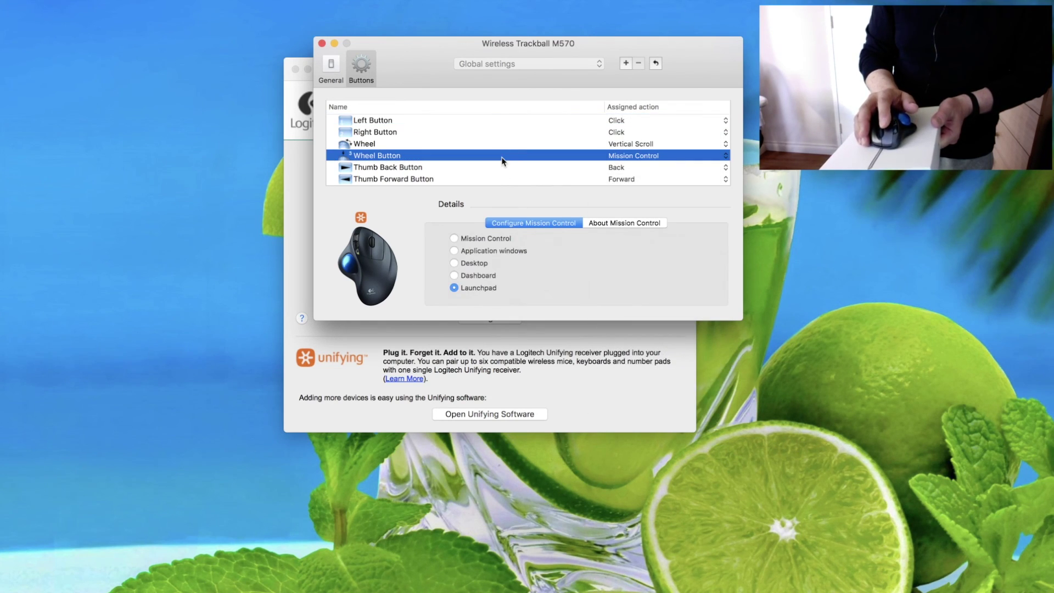
left_click(610, 156)
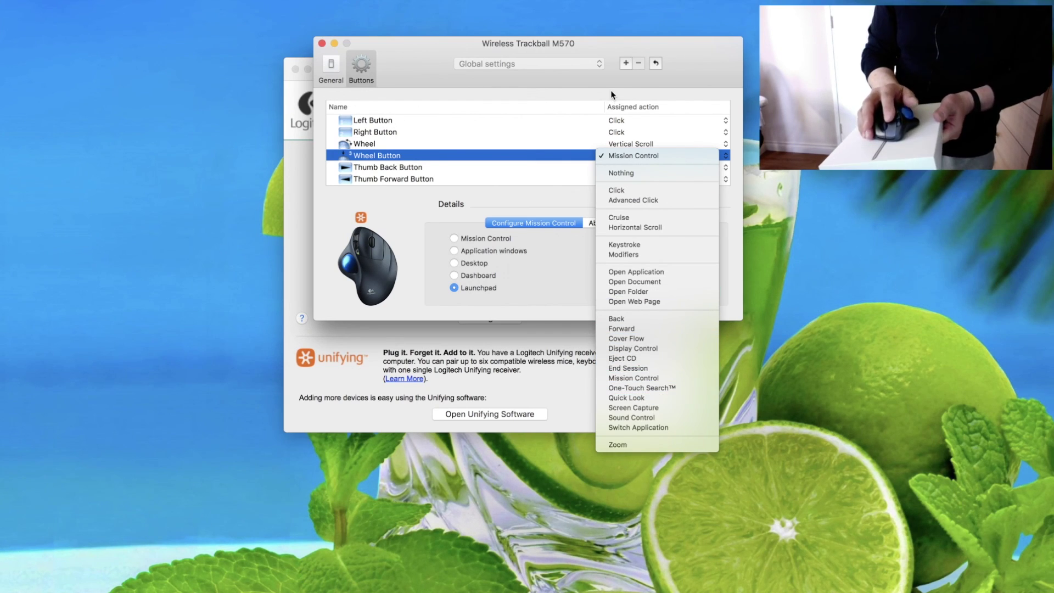
left_click(556, 164)
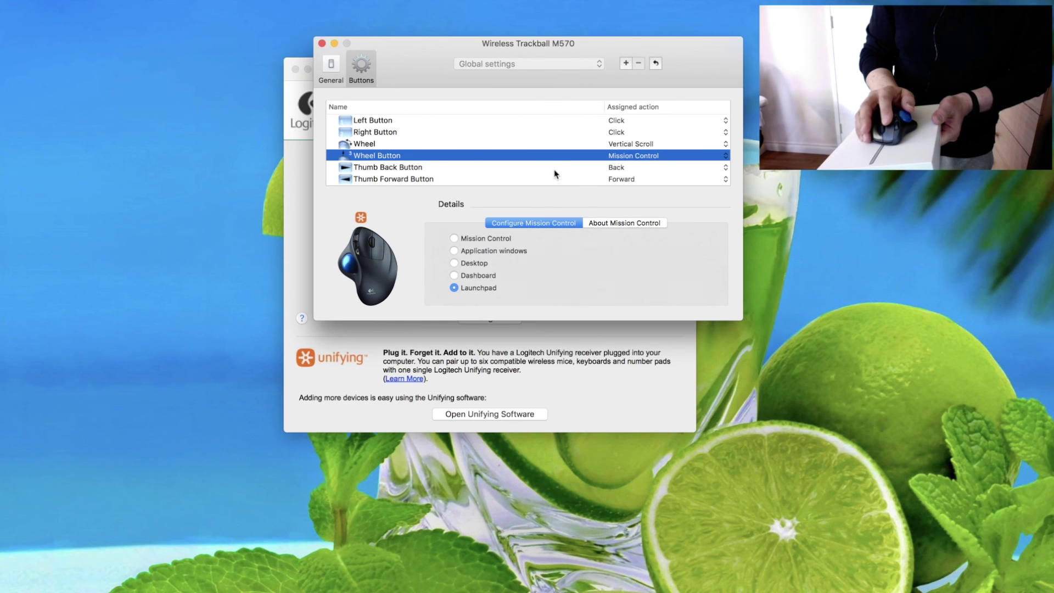
Show the Thumb Back Button's Back explanation and review its action list, leaving Back assigned
left_click(555, 170)
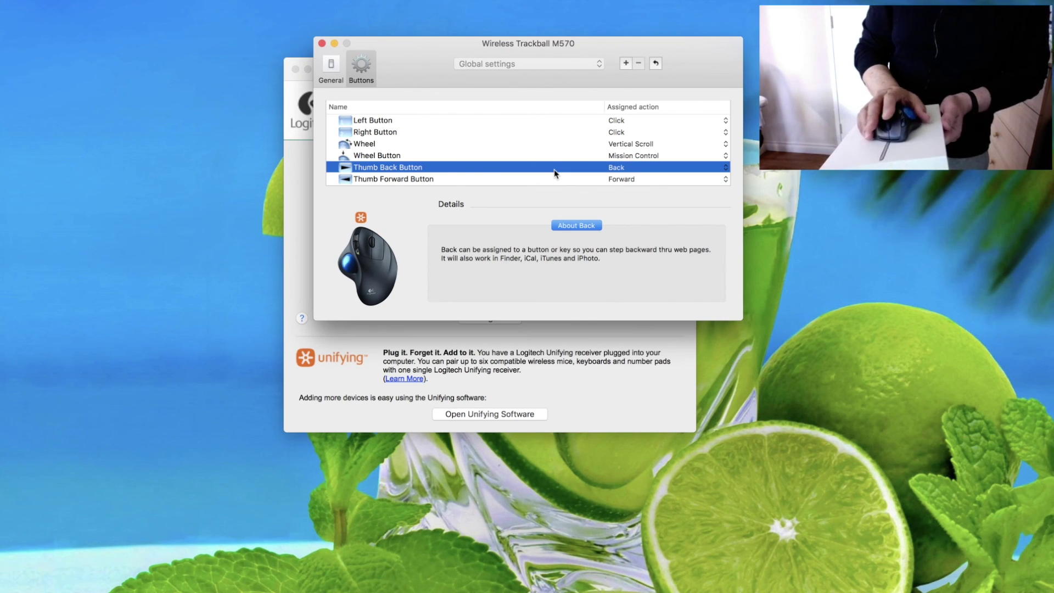
left_click(645, 172)
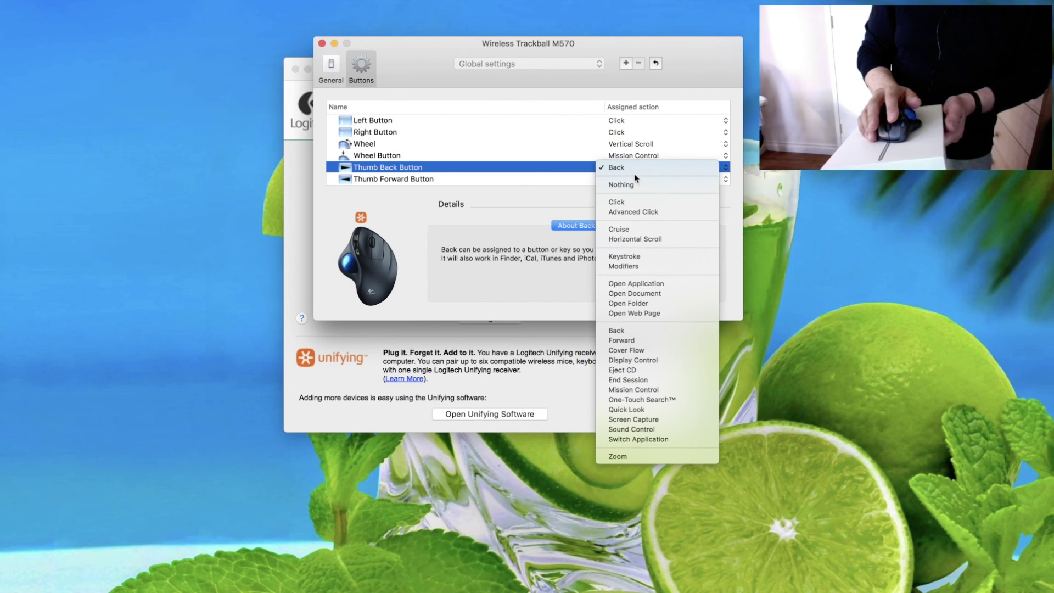
left_click(473, 175)
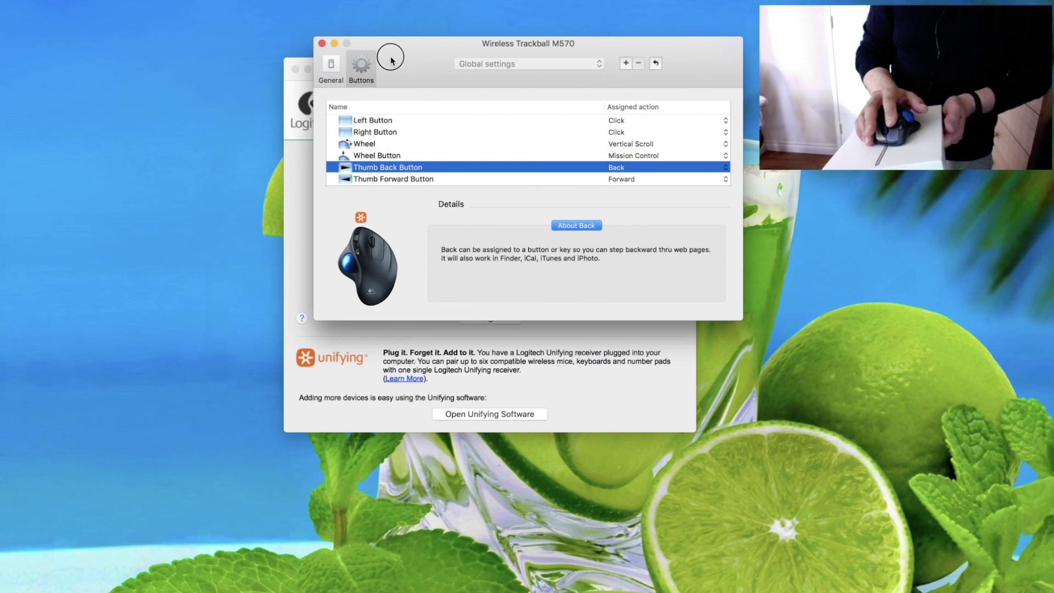
Drag the M570 settings window aside to reveal the main window, then reposition it
left_click_drag(390, 61, 641, 273)
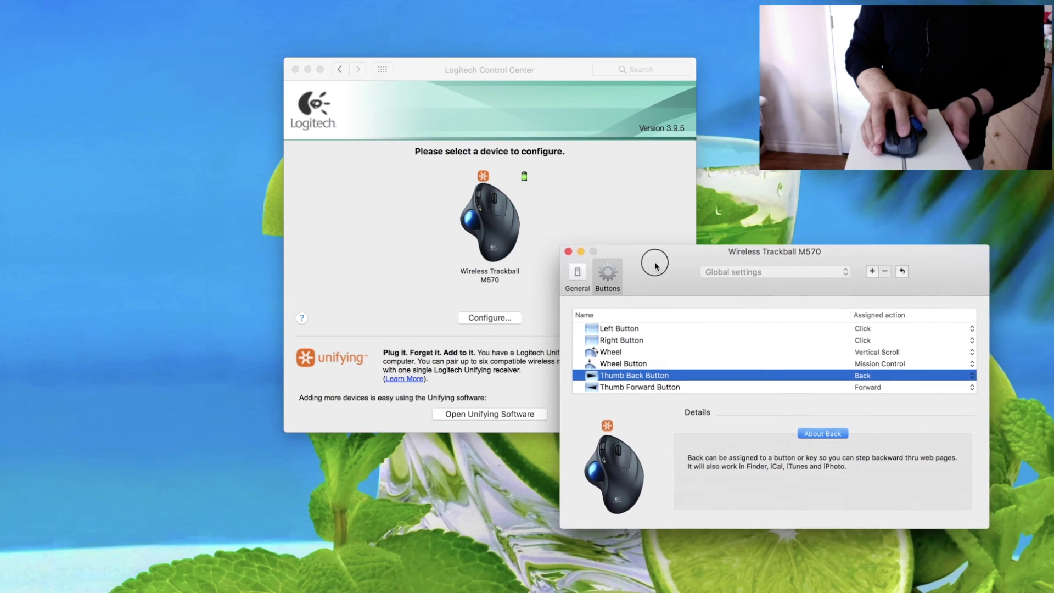
left_click_drag(670, 264, 106, 296)
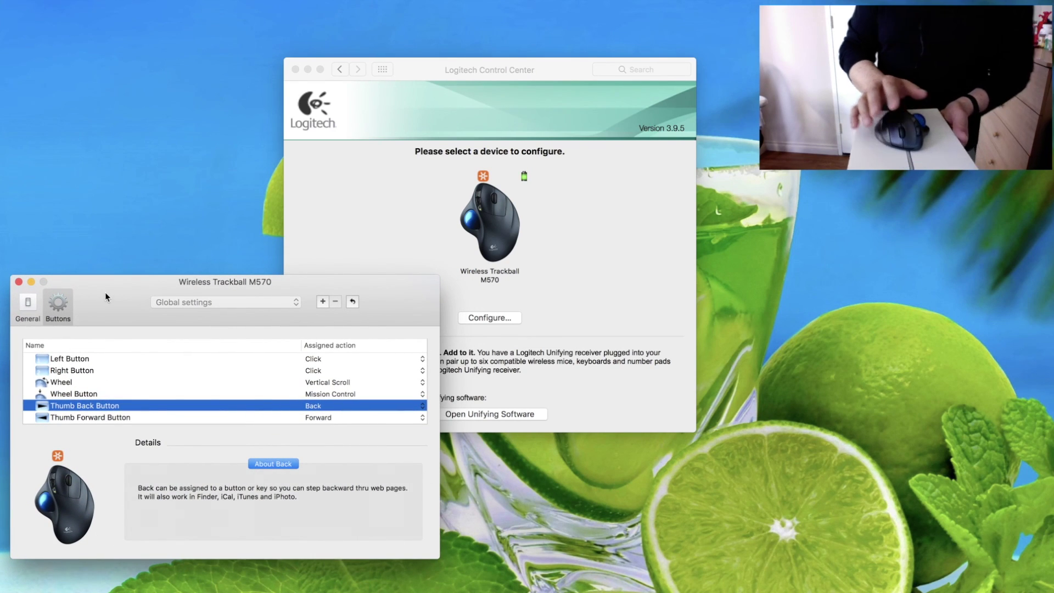